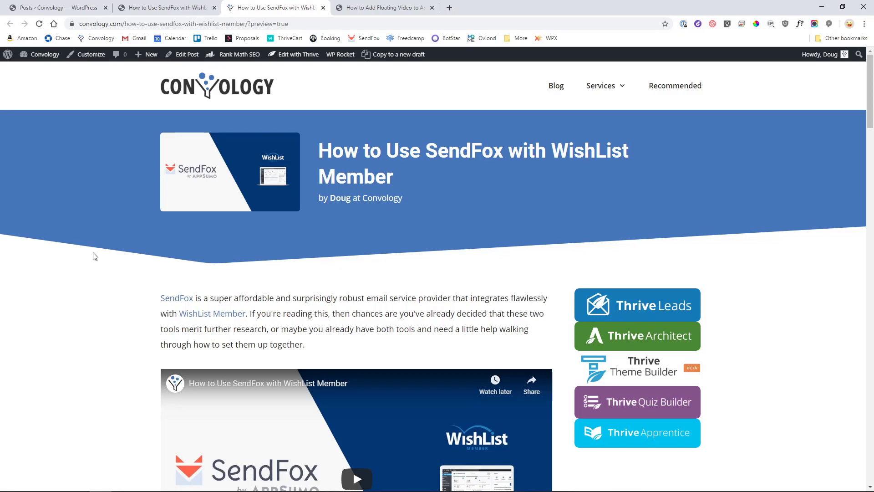
# Scroll the live post to watch the video float, then return to the Thrive Architect editor
pyautogui.scroll(-10, 95, 258)
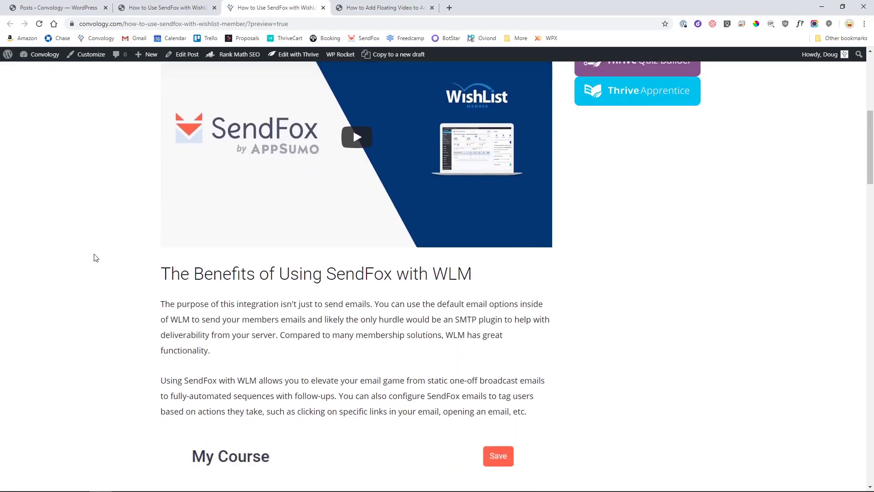
pyautogui.scroll(-5, 94, 258)
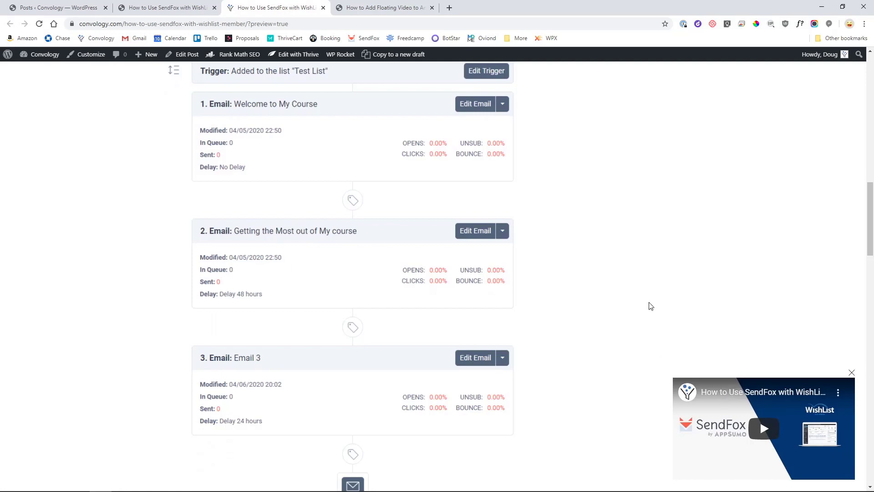
pyautogui.scroll(15, 246, 273)
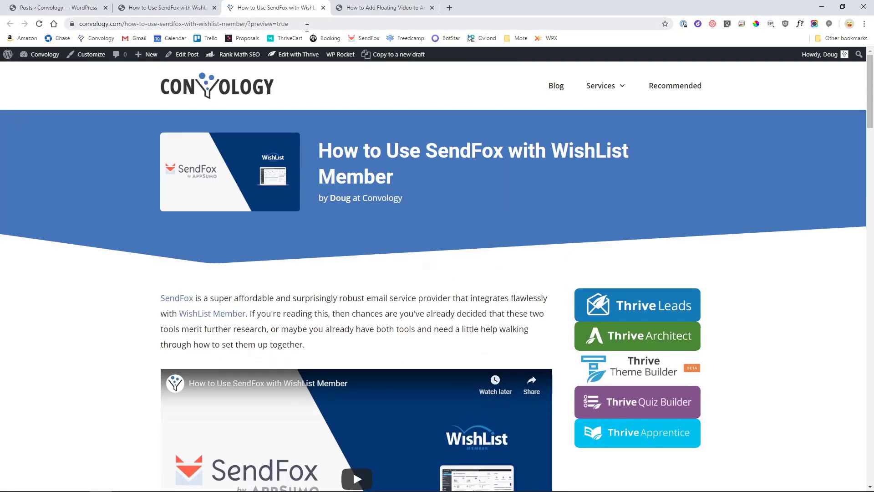
pyautogui.click(186, 8)
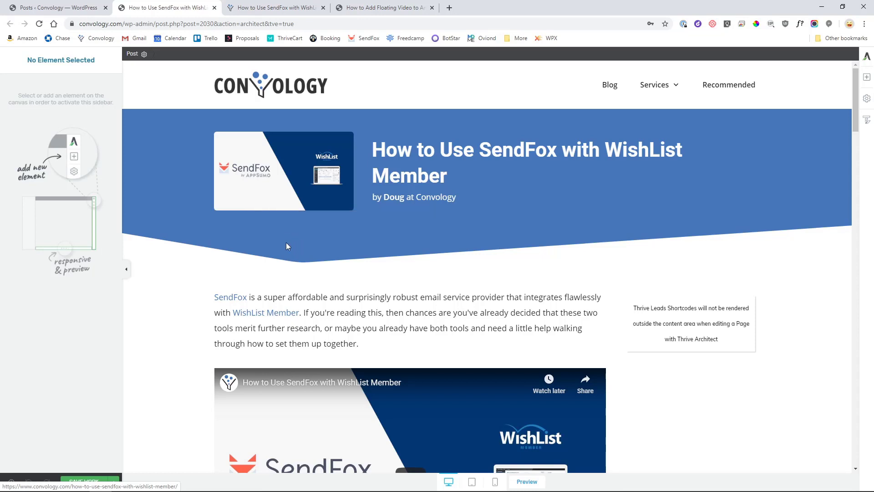
# Select the post's YouTube embed to show its Bottom Right, 400 px sticky-float settings
pyautogui.scroll(-2, 286, 242)
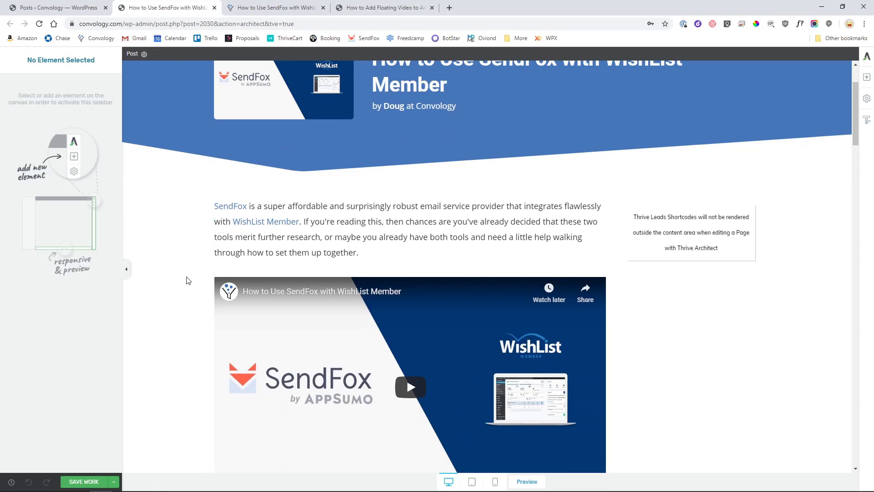
pyautogui.click(240, 290)
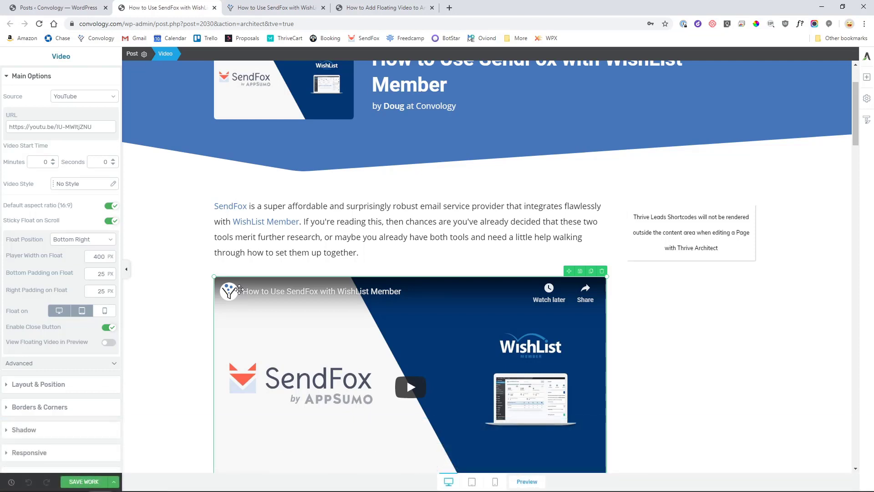
# Search for the 'video' element, drag it onto the canvas, and look through its source choices
pyautogui.click(867, 77)
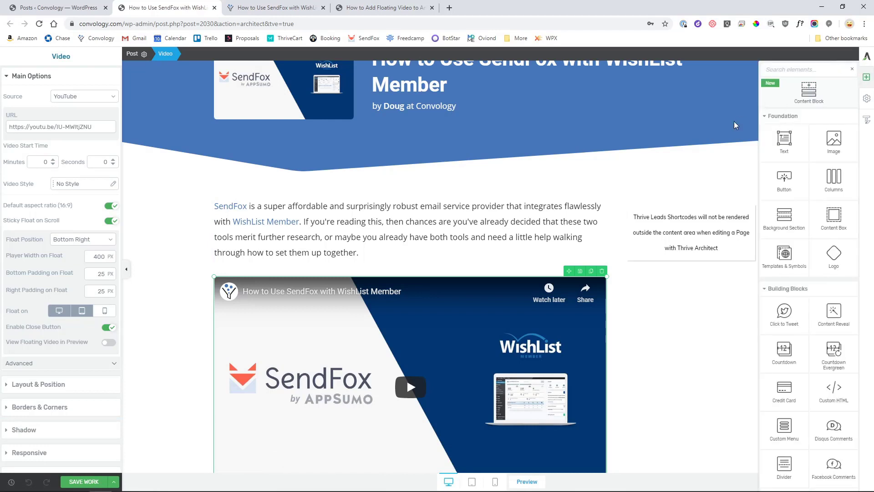
pyautogui.write('video')
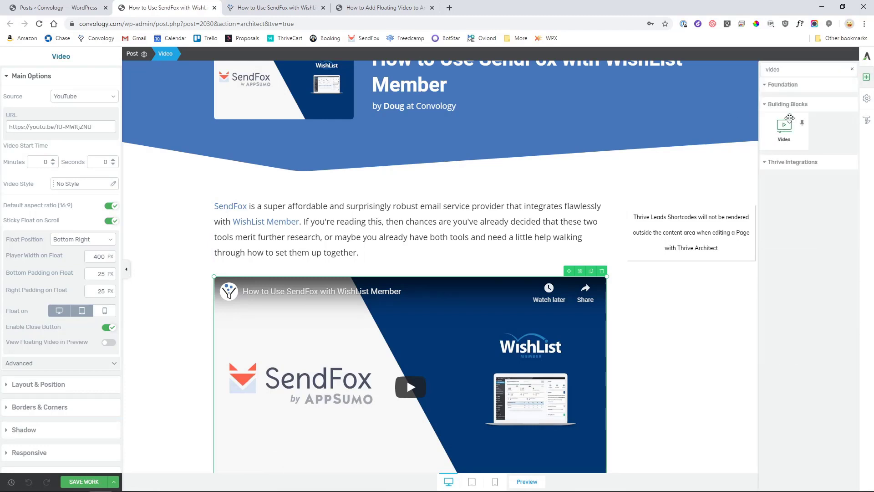
pyautogui.moveTo(795, 129); pyautogui.dragTo(246, 244)
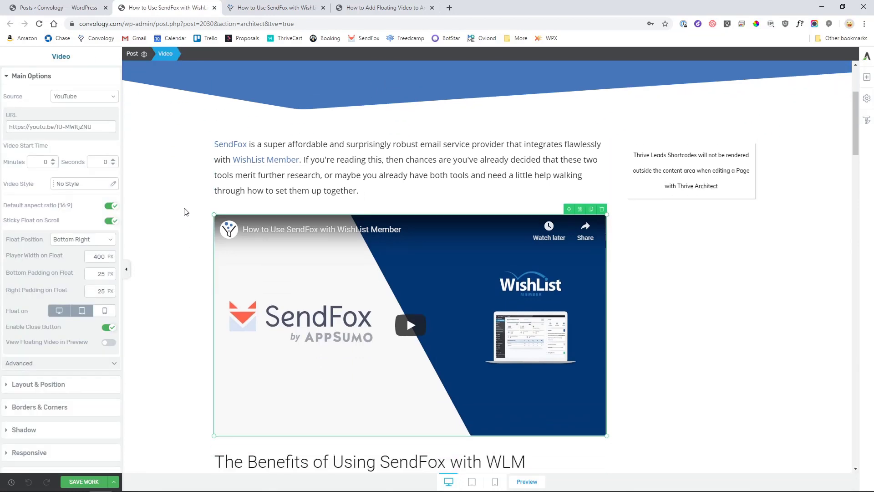
pyautogui.click(95, 99)
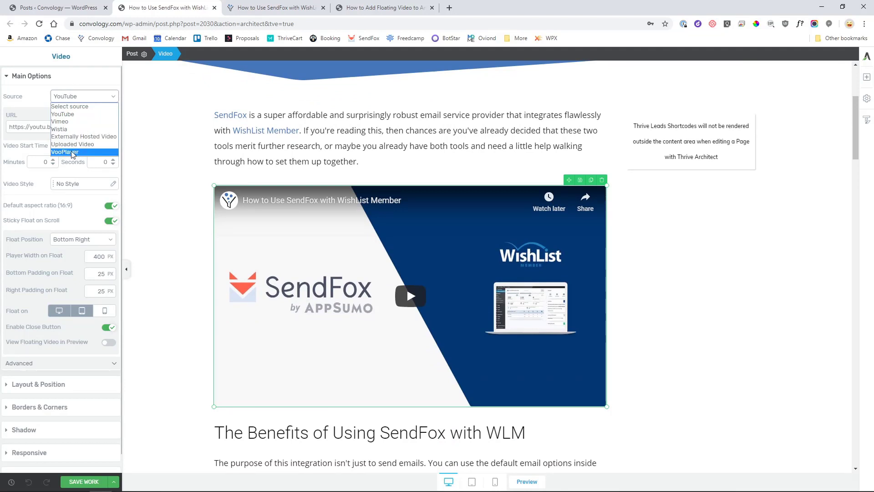
# Keep YouTube as the source, reselect the embed, and review its URL and sticky float options
pyautogui.click(172, 166)
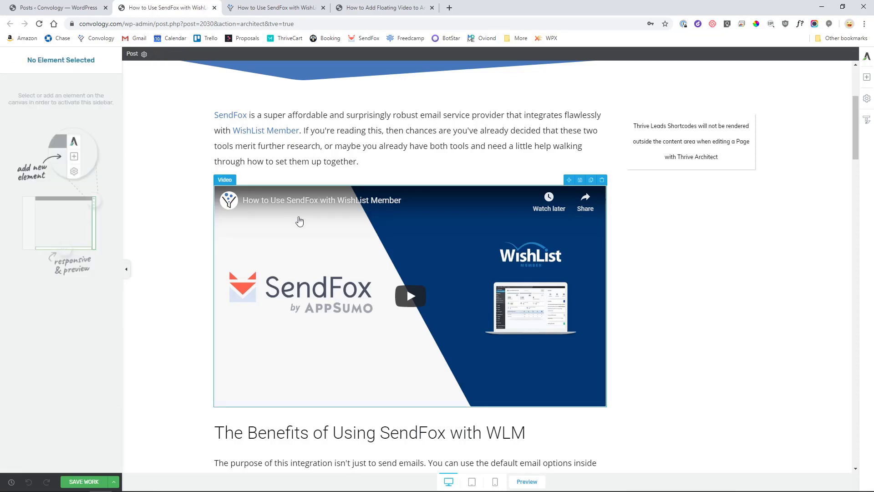
pyautogui.click(298, 217)
pyautogui.click(95, 126)
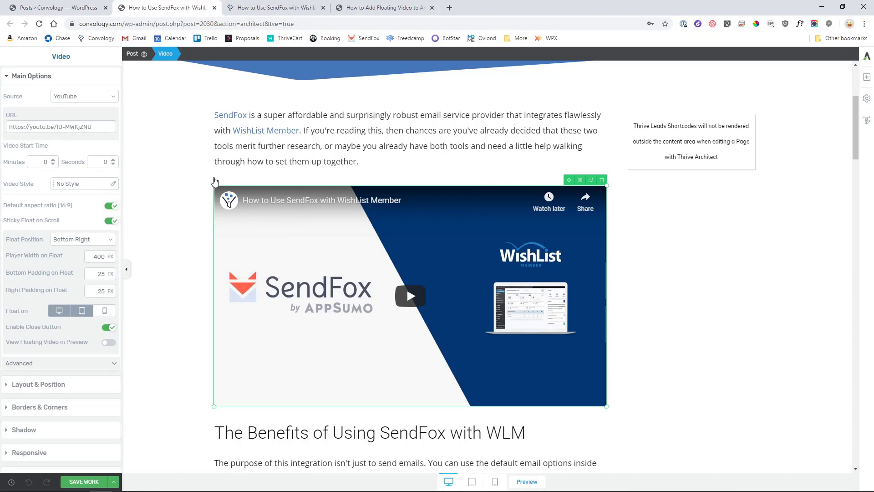
pyautogui.moveTo(607, 406)
pyautogui.mouseDown()
pyautogui.moveTo(564, 380)
pyautogui.moveTo(608, 406)
pyautogui.mouseUp()
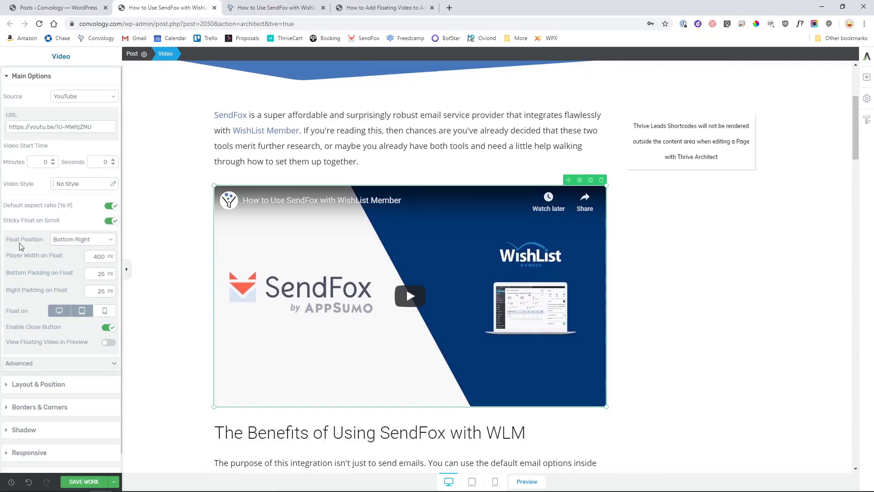
pyautogui.click(84, 241)
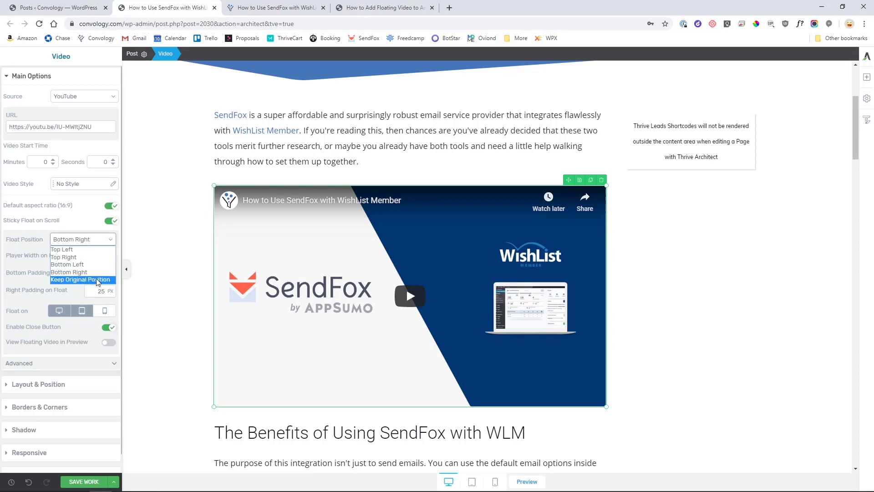
pyautogui.click(88, 222)
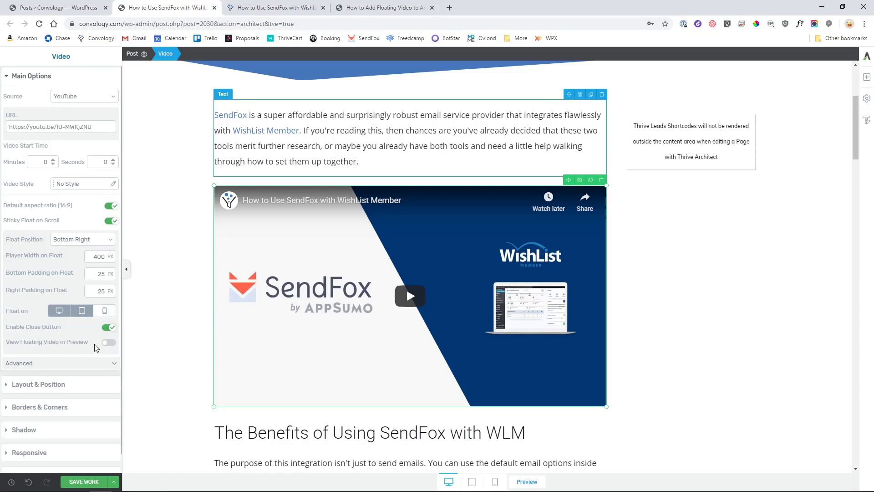
# Turn on 'View Floating Video in Preview' to see the player docked bottom right
pyautogui.click(107, 346)
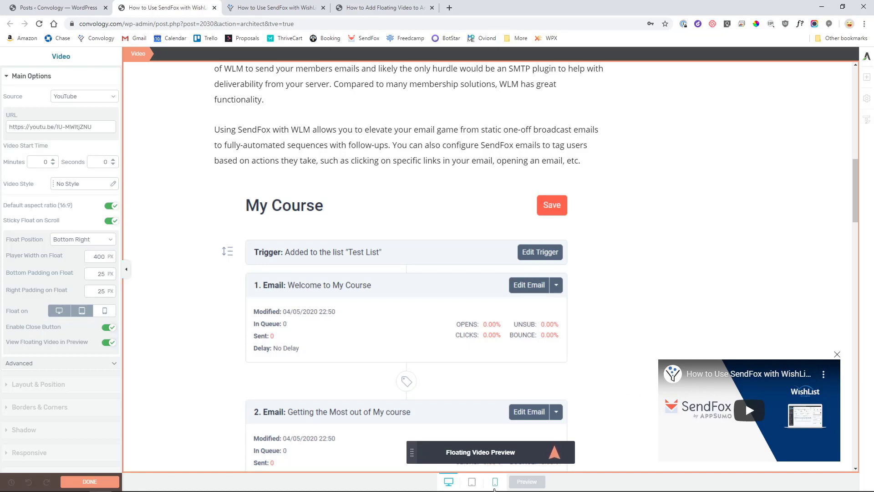
# Switch the floating-video preview to mobile size and scroll the post up and down
pyautogui.click(496, 483)
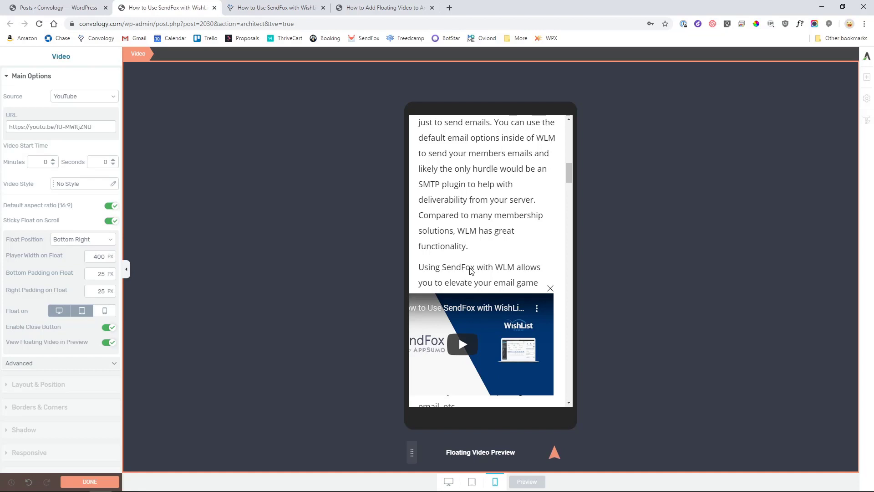
pyautogui.scroll(5, 471, 272)
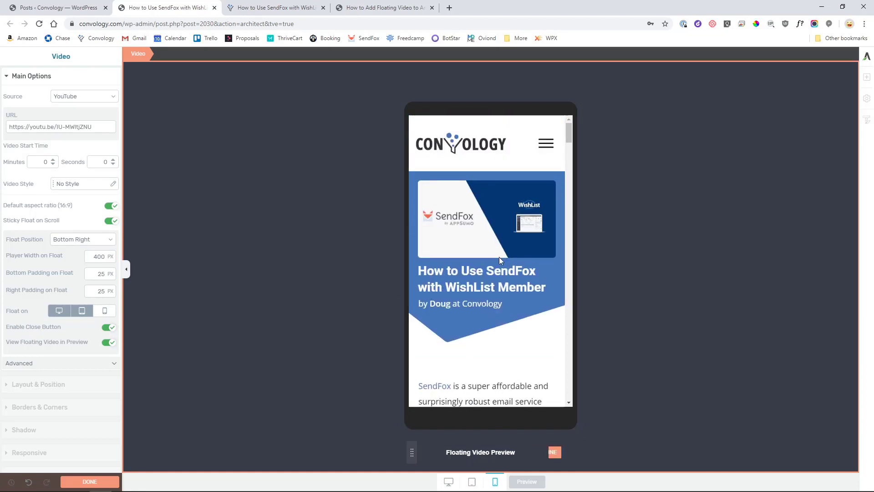
pyautogui.scroll(-6, 499, 256)
pyautogui.scroll(-8, 472, 305)
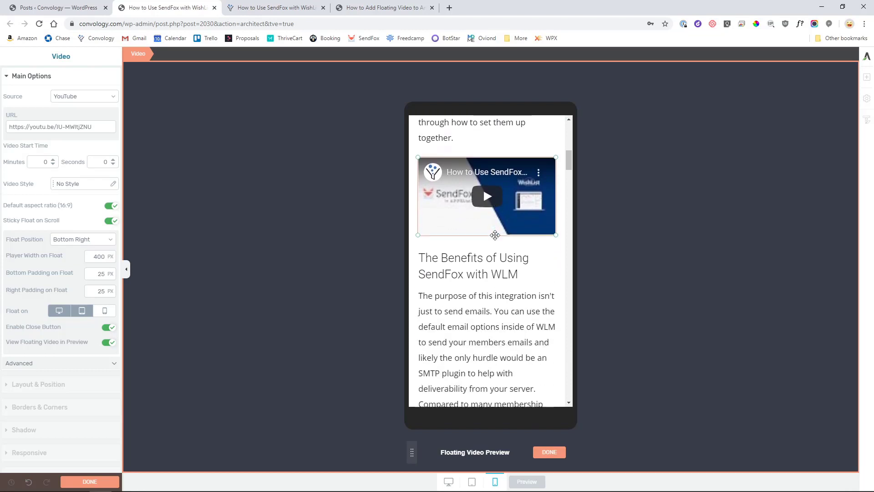
pyautogui.scroll(-5, 498, 237)
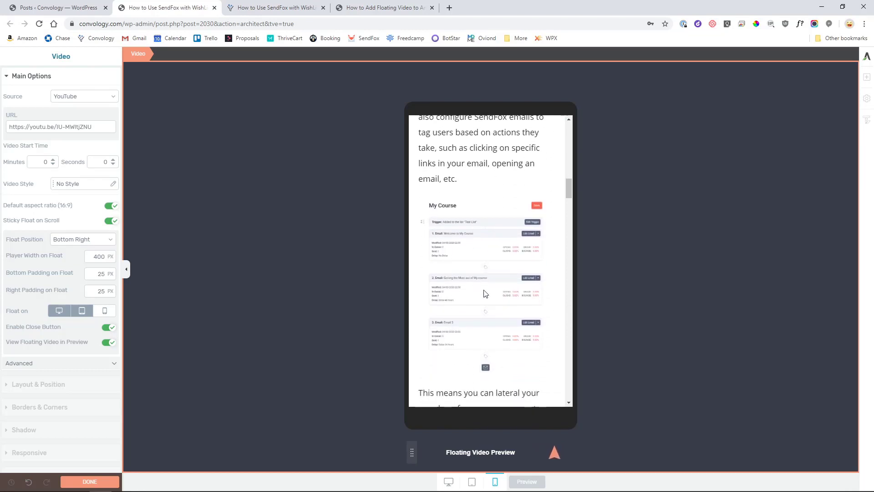
pyautogui.scroll(15, 485, 294)
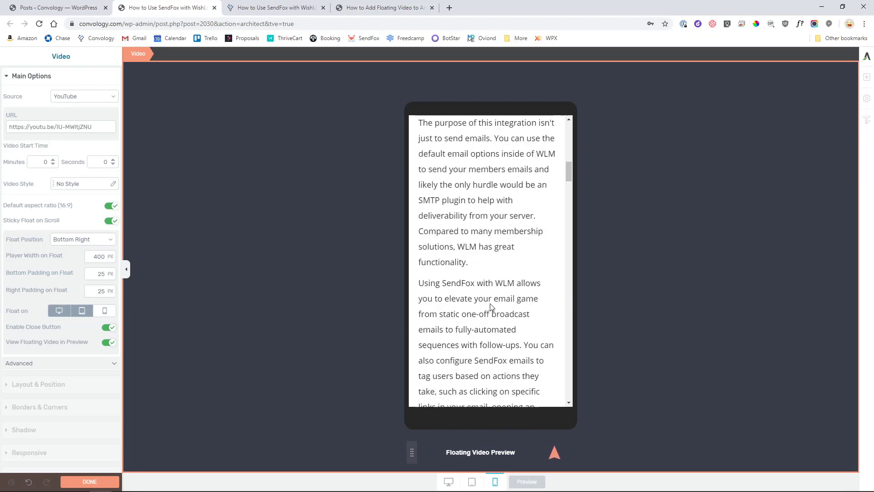
# Enable 'Float on' mobile and scroll the phone preview to confirm the player floats with its close button
pyautogui.click(106, 311)
pyautogui.scroll(-10, 480, 255)
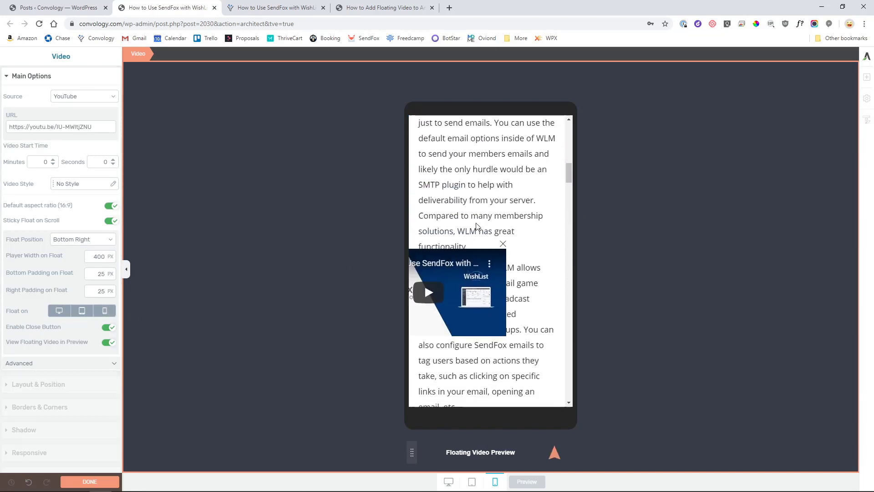
pyautogui.scroll(-1, 476, 227)
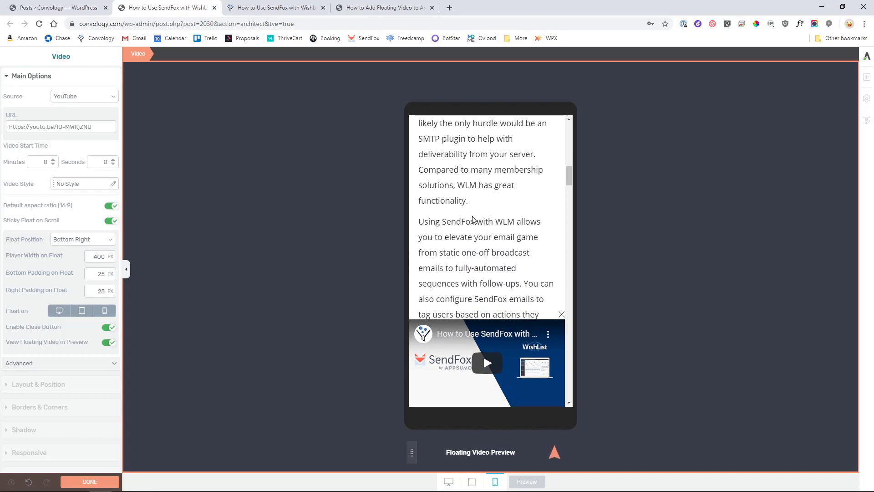
pyautogui.scroll(4, 486, 270)
pyautogui.scroll(-4, 496, 270)
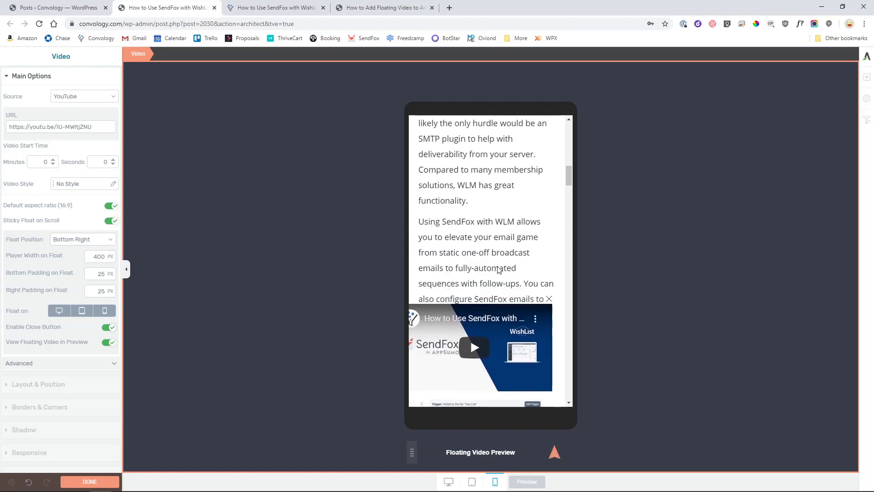
pyautogui.scroll(-2, 499, 269)
pyautogui.scroll(-4, 495, 271)
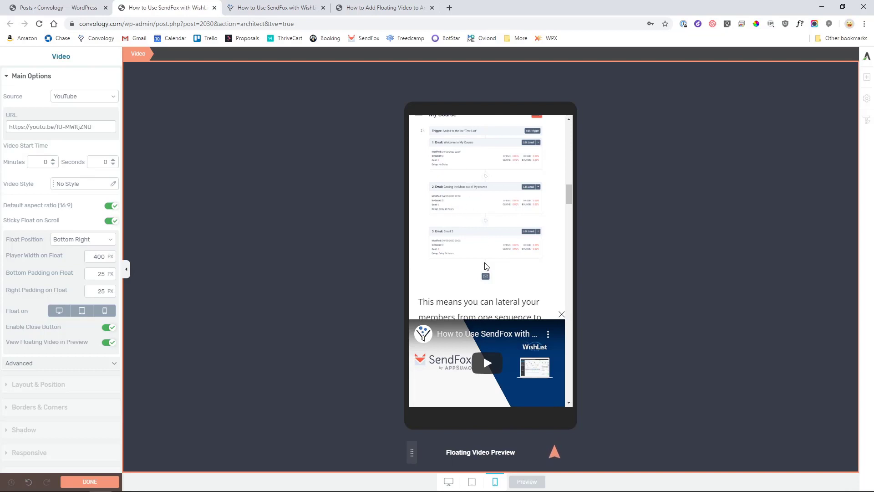
pyautogui.scroll(3, 493, 255)
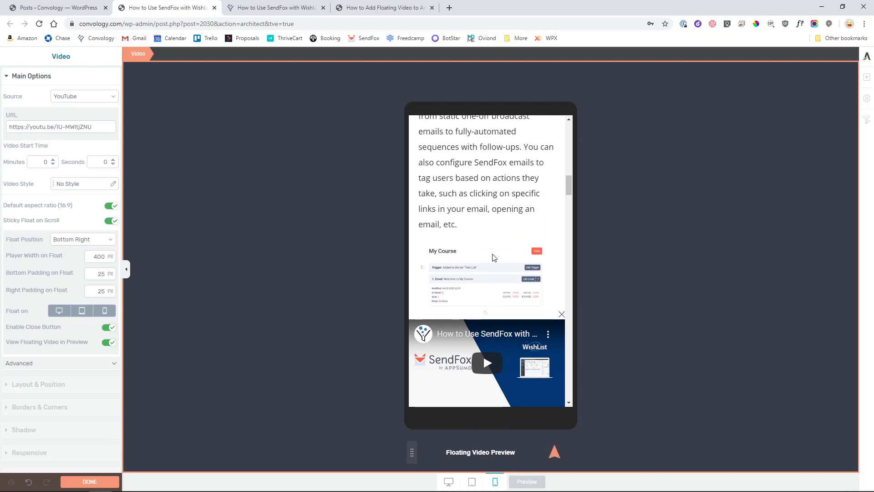
pyautogui.scroll(10, 492, 255)
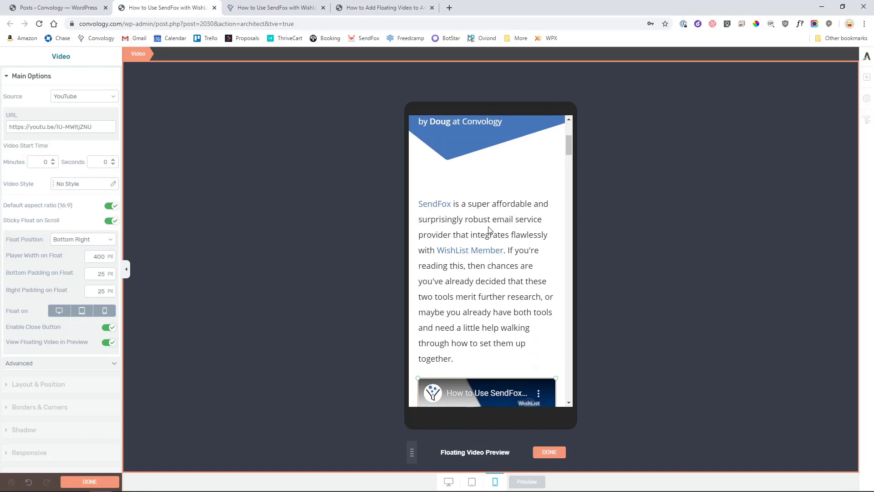
pyautogui.scroll(-4, 488, 228)
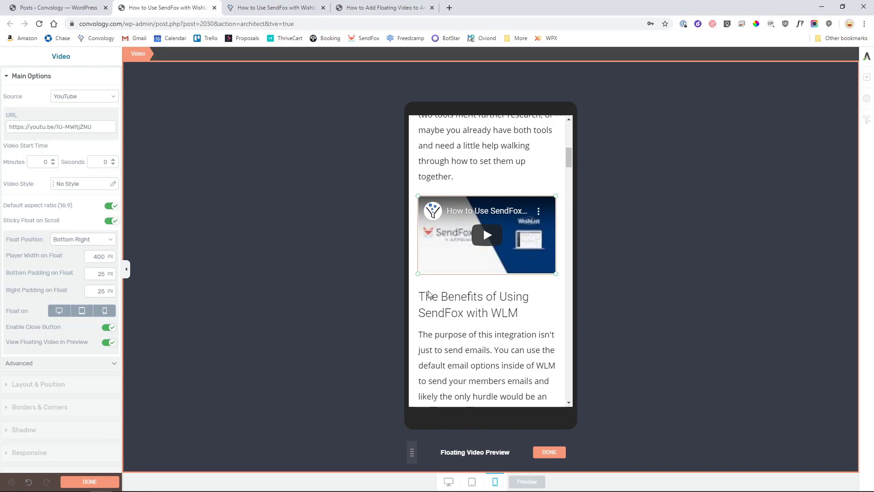
pyautogui.scroll(-5, 462, 307)
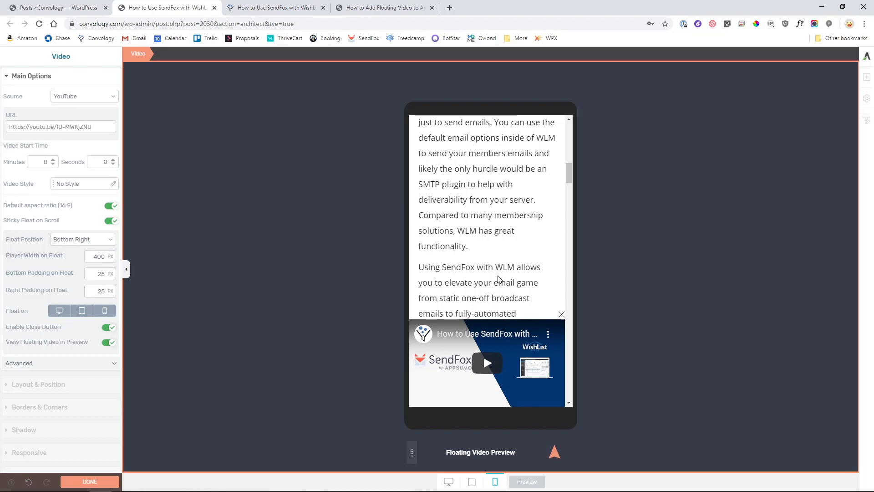
pyautogui.click(498, 277)
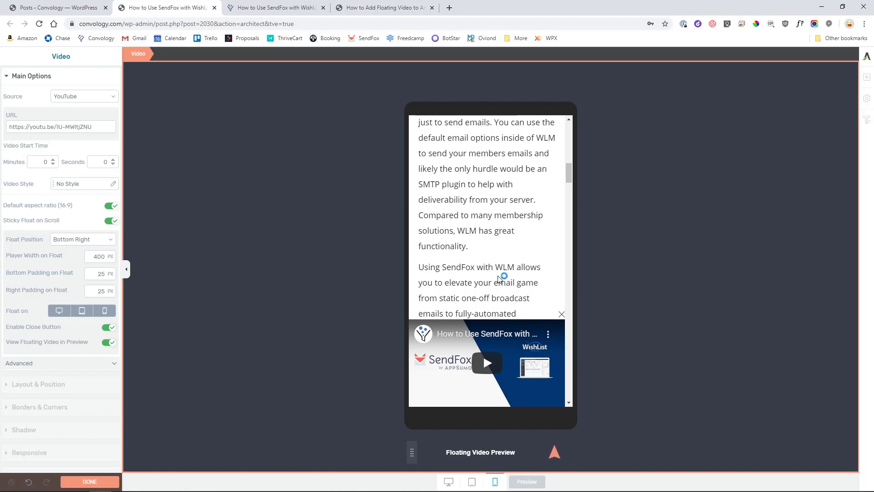